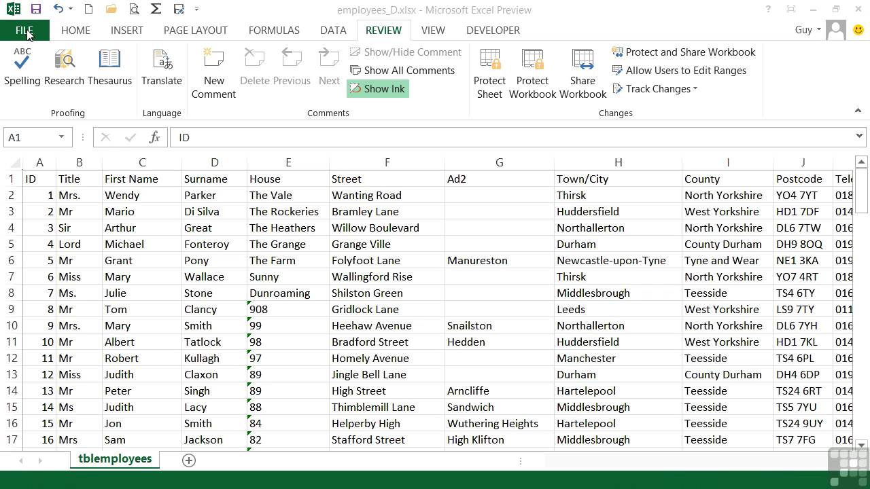
- Open the print preview of the employees_D workbook, leave it, and reopen it directly from the worksheet
click(27, 32)
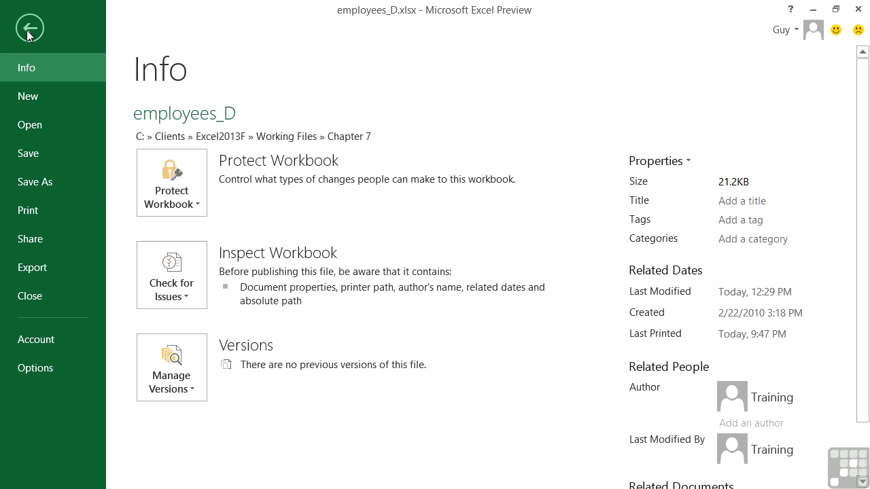
click(37, 206)
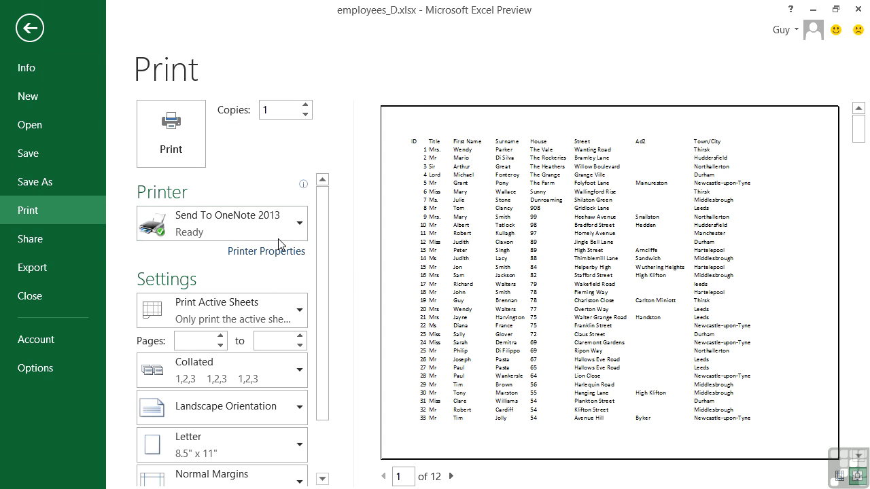
click(38, 37)
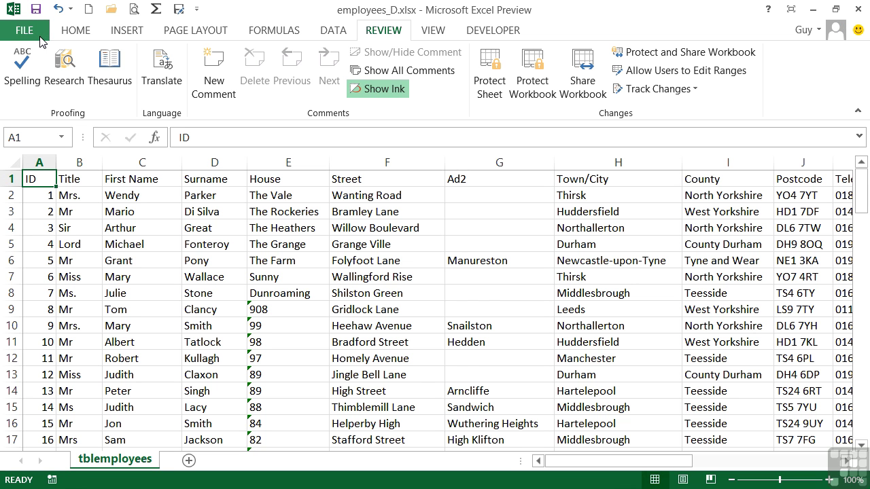
click(130, 9)
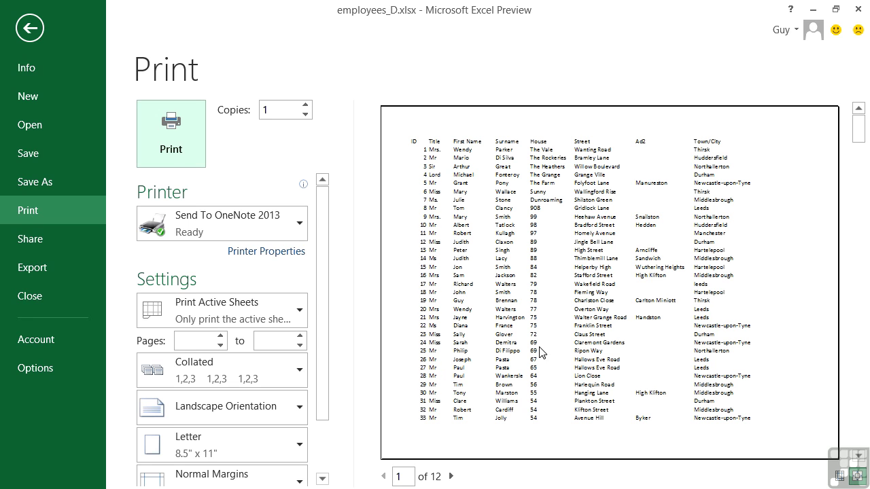
- Look through the first few preview pages and return to page 1
click(451, 476)
click(451, 476)
click(384, 477)
click(384, 477)
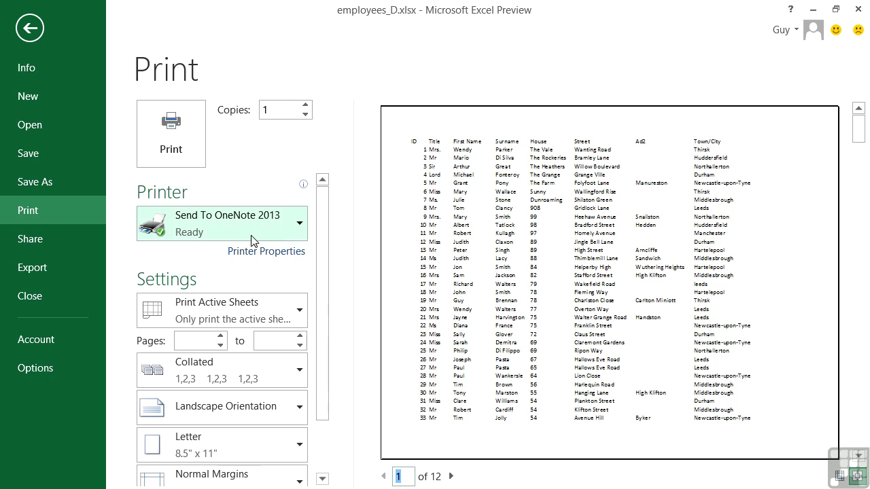
- Review the available printers and the print range choices, keeping Send To OneNote 2013 and Print Active Sheets
click(296, 226)
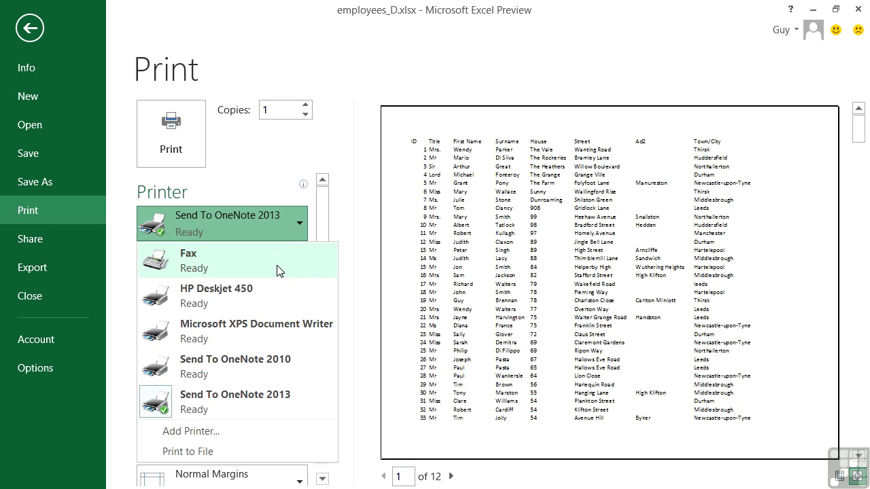
click(303, 199)
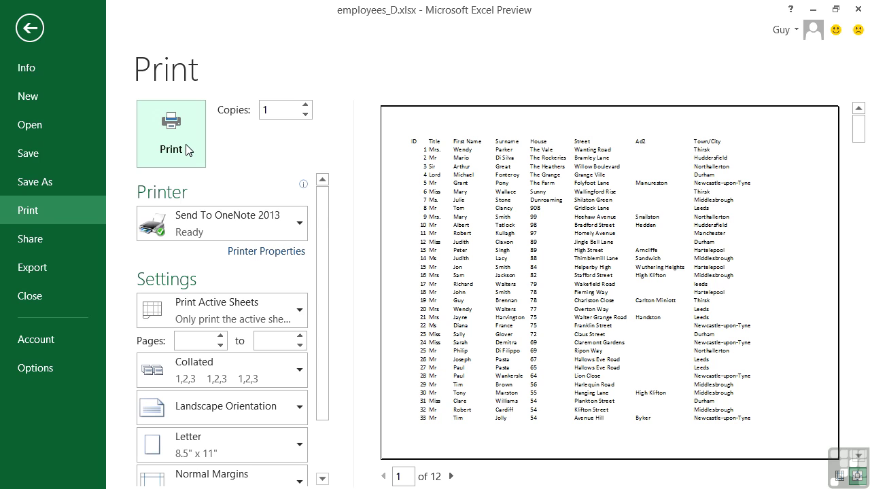
drag(321, 265, 322, 327)
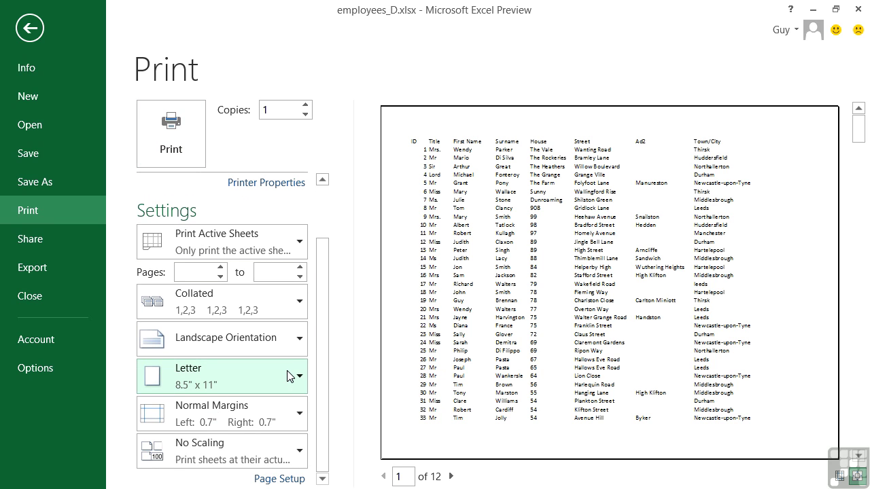
click(299, 248)
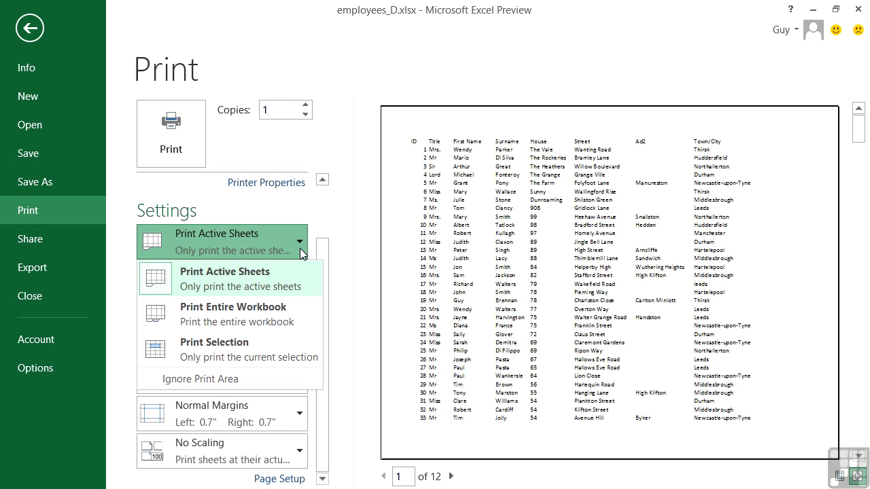
click(260, 279)
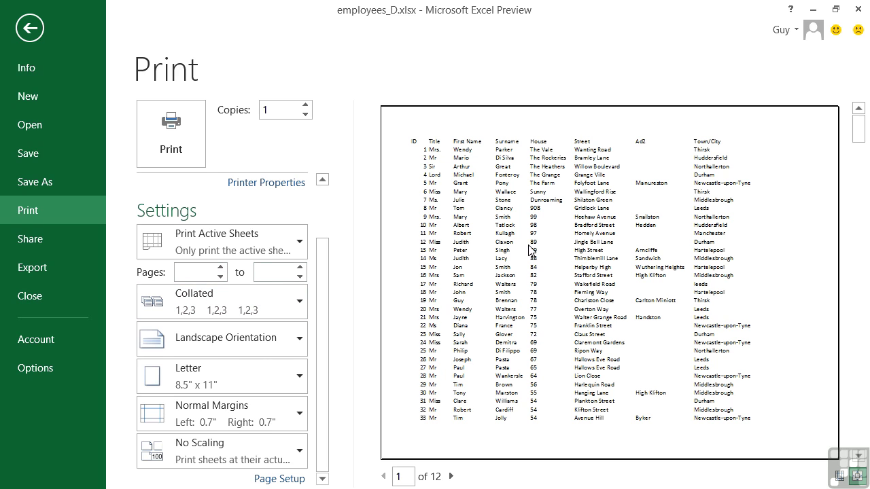
- Browse the preview forward three pages to check the active sheet's printout, then go back to the first page
click(450, 477)
click(450, 477)
click(450, 476)
click(383, 477)
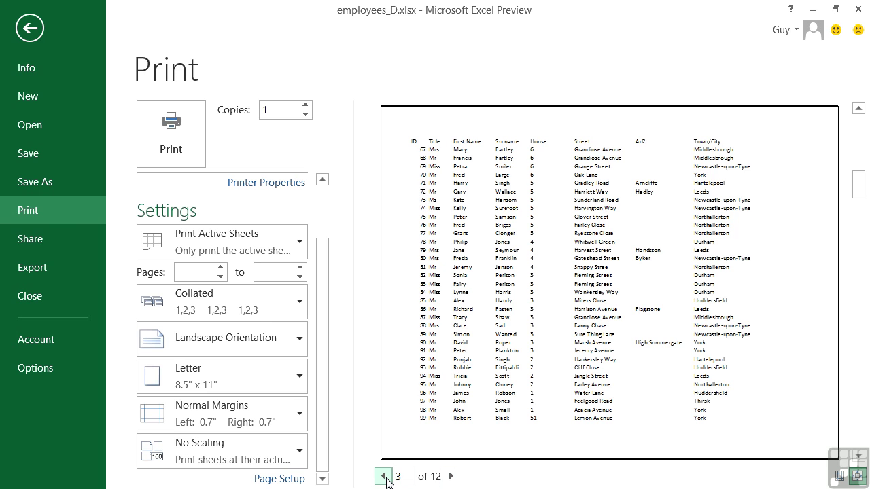
click(383, 476)
click(384, 477)
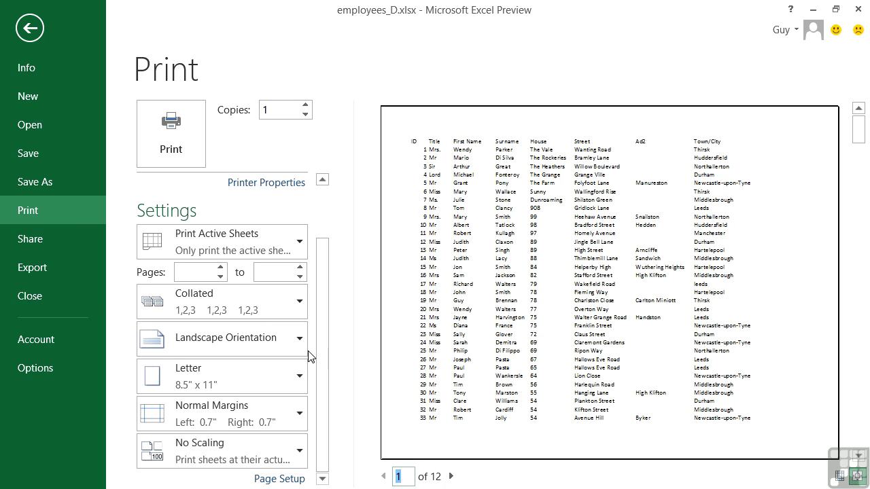
- Try Portrait Orientation for the printout and switch back to Landscape Orientation
click(276, 272)
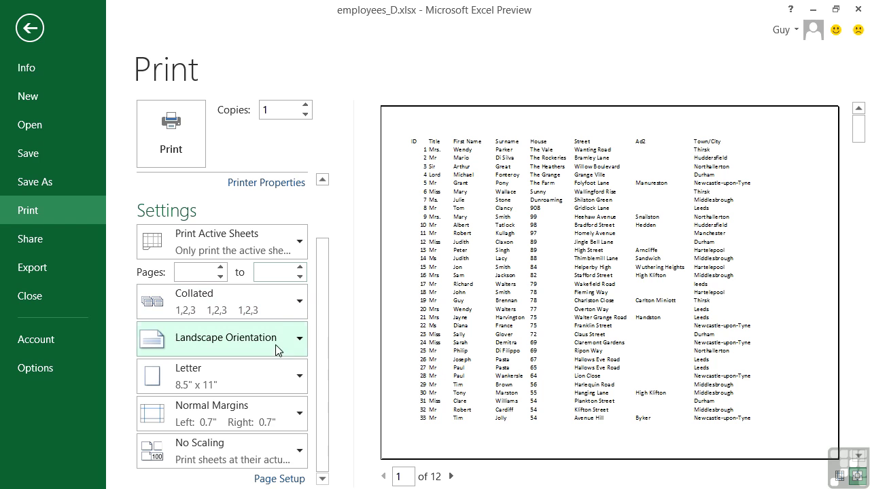
click(303, 345)
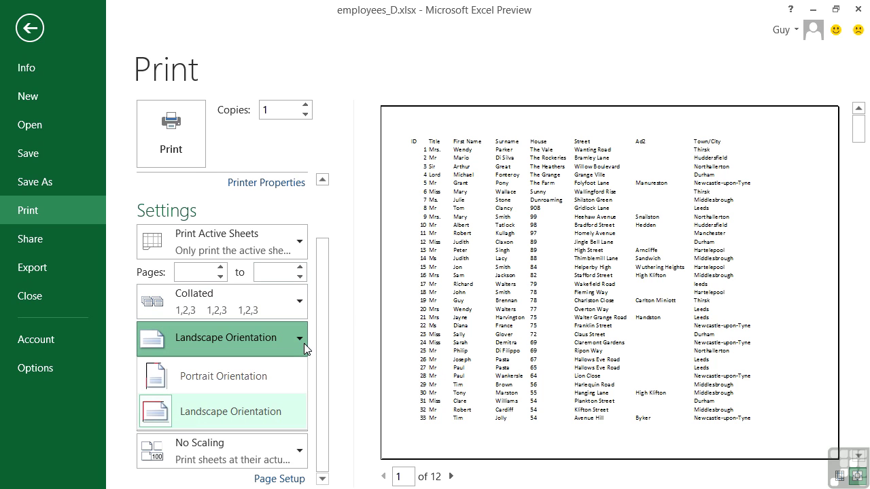
click(282, 374)
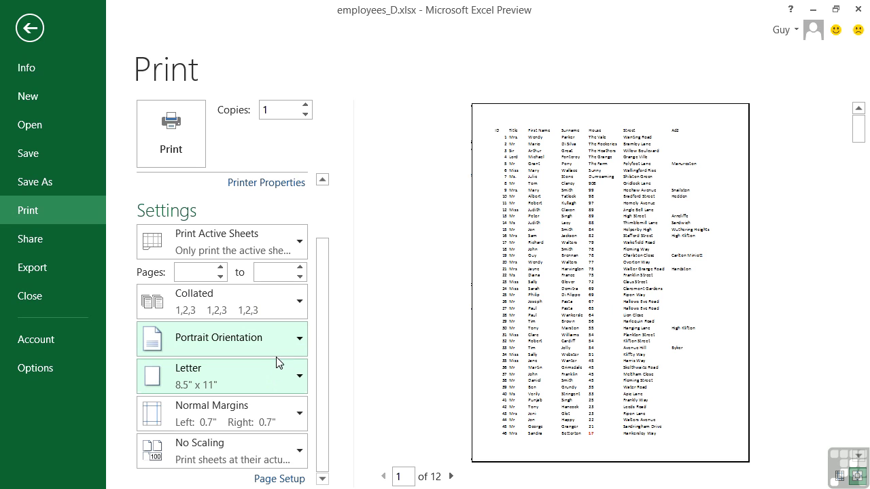
click(287, 345)
click(299, 411)
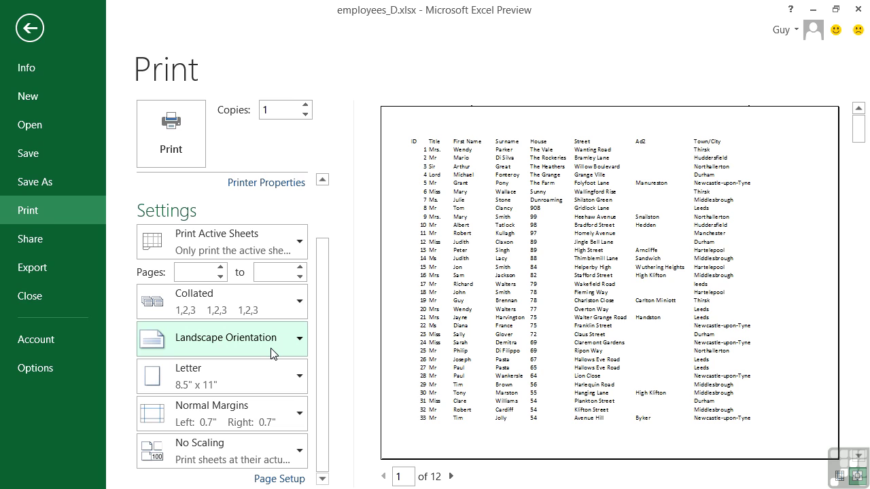
- Review the paper size, margin and scaling choices, keeping Letter, Normal Margins and No Scaling
click(300, 381)
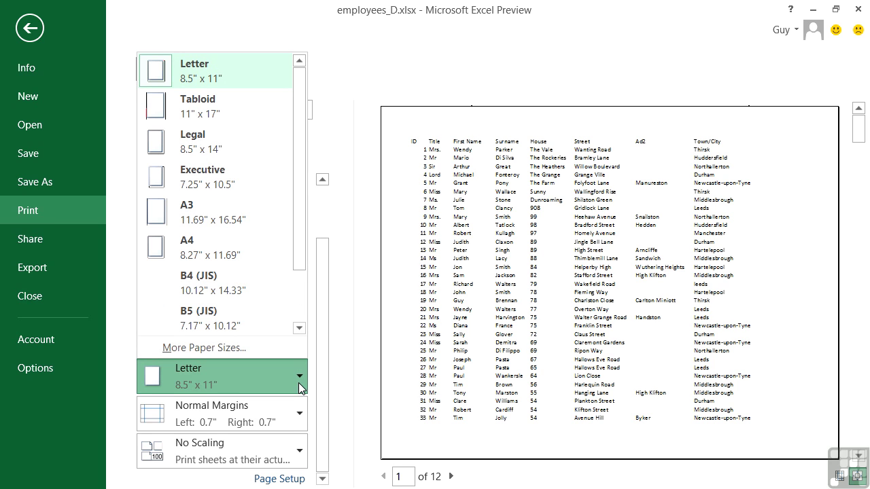
click(298, 382)
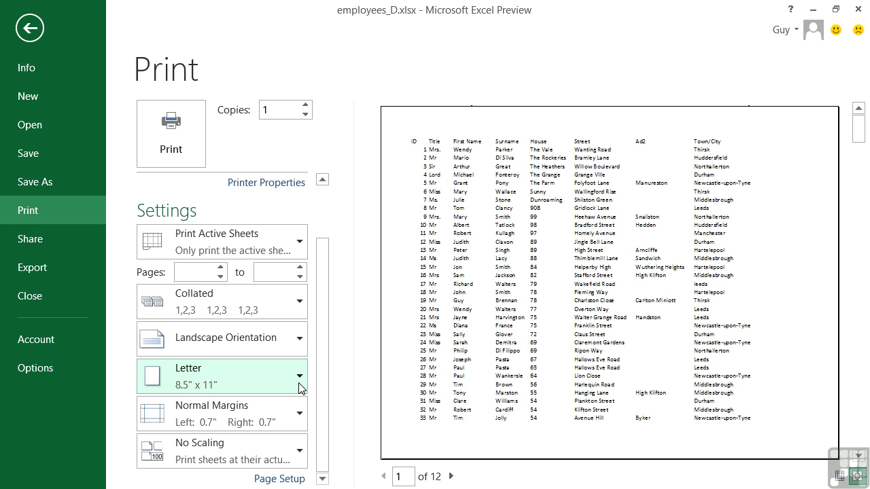
click(300, 419)
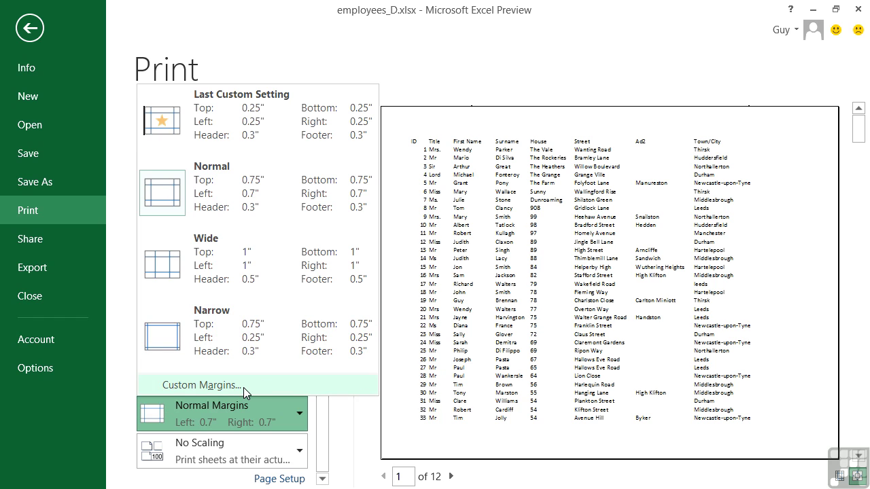
click(316, 427)
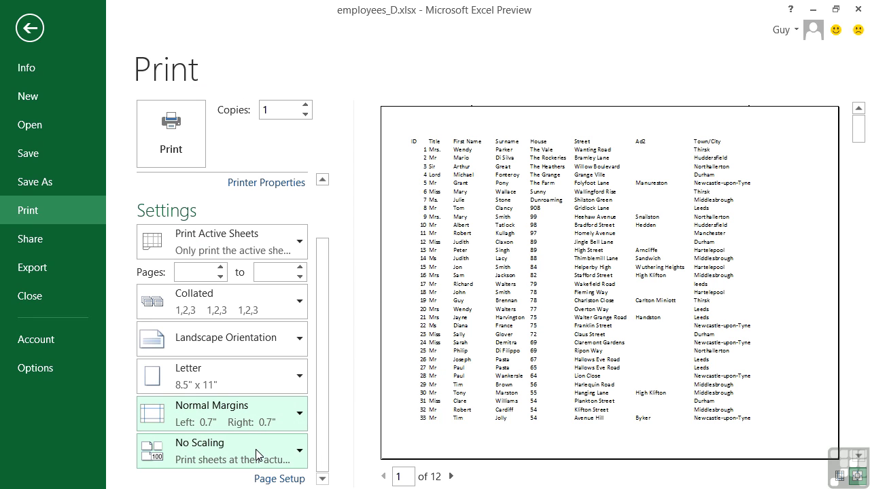
click(299, 452)
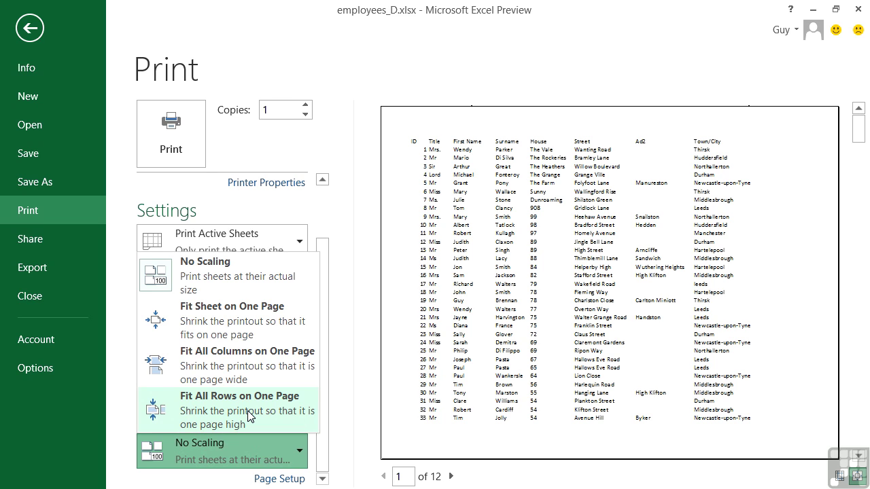
click(233, 287)
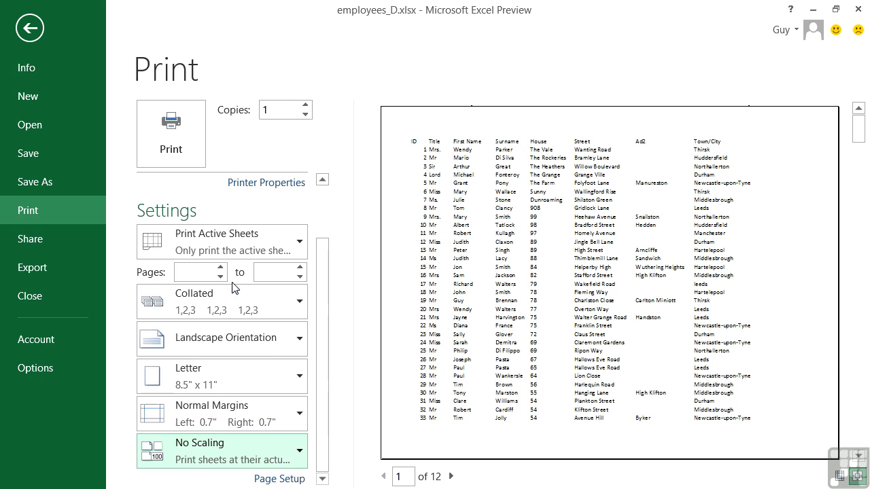
- Open Page Setup and examine its page, margin, header/footer and sheet settings
click(279, 479)
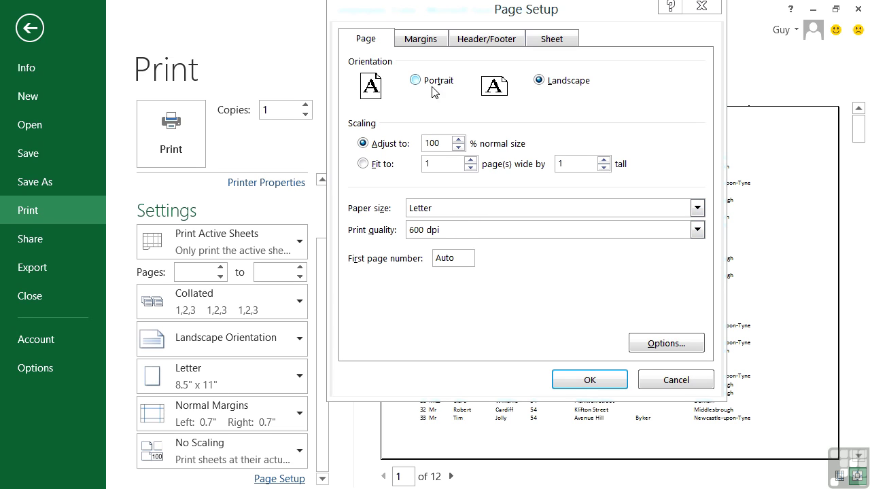
click(425, 42)
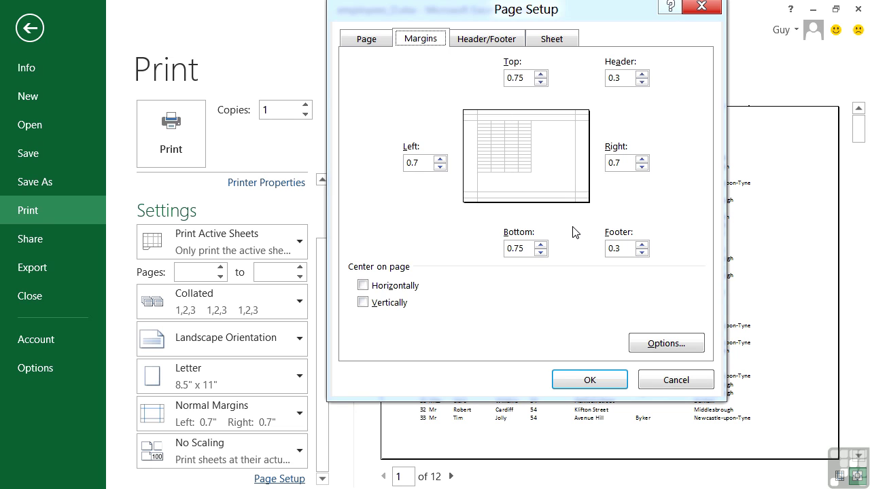
click(488, 41)
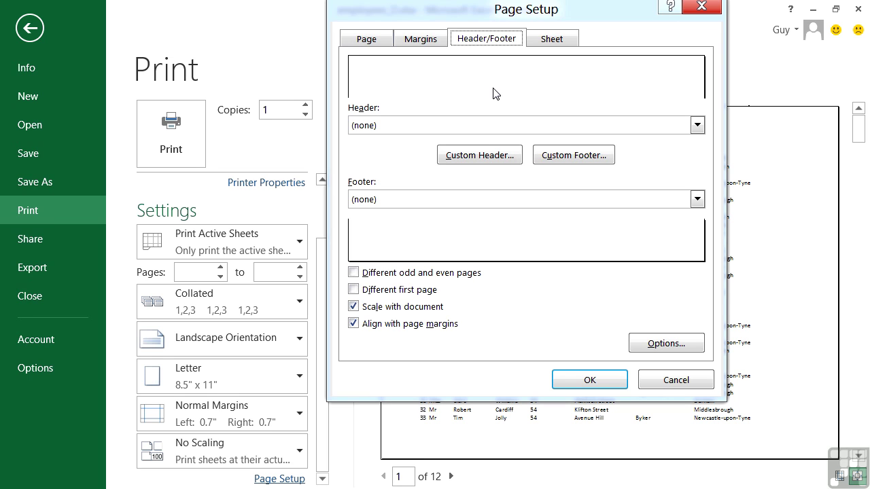
click(555, 40)
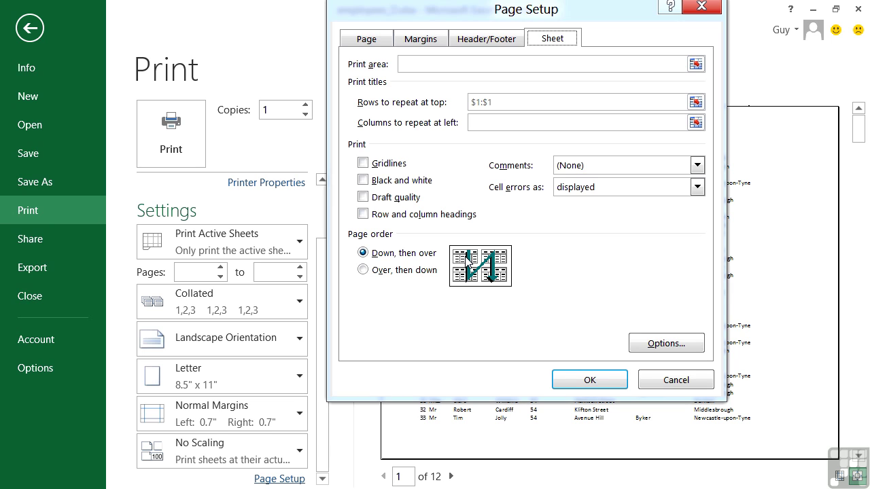
- Try the "Over, then down" page order, restore "Down, then over", and accept the page setup
click(403, 271)
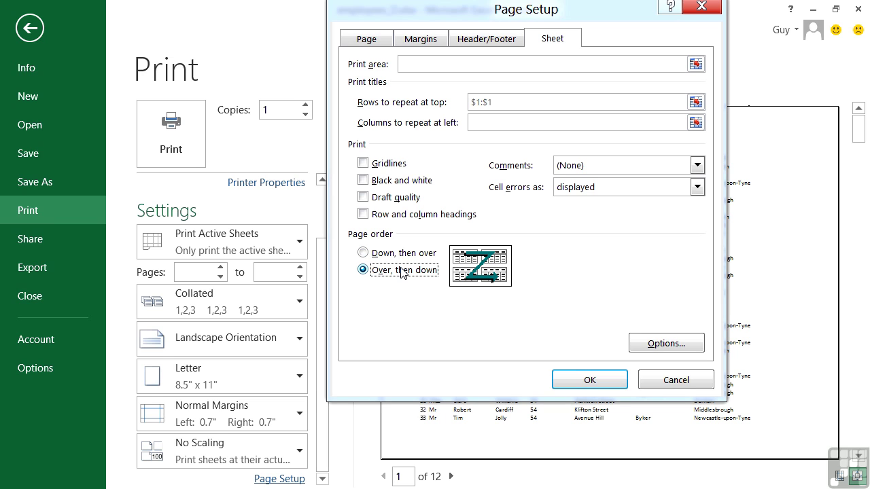
click(404, 255)
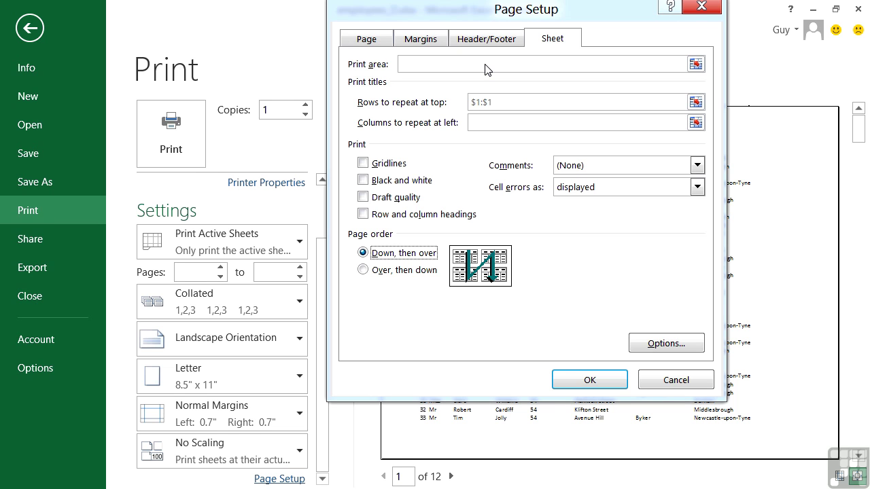
click(604, 384)
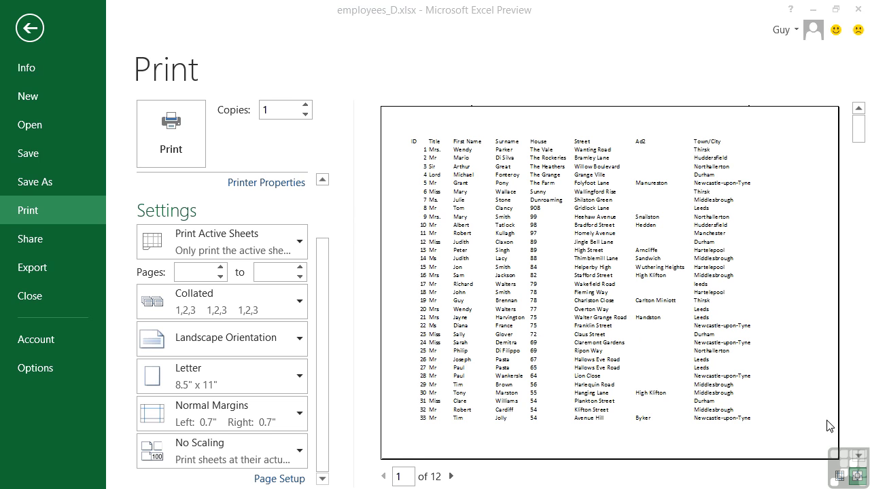
- Show the margin guides in the preview and reduce the left margin to 0.25" and the right margin to 0.58"
click(841, 477)
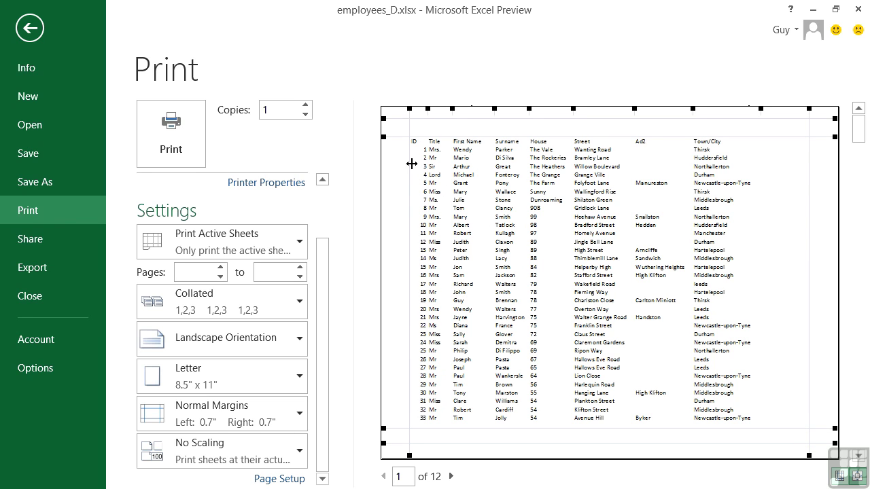
drag(408, 163, 397, 159)
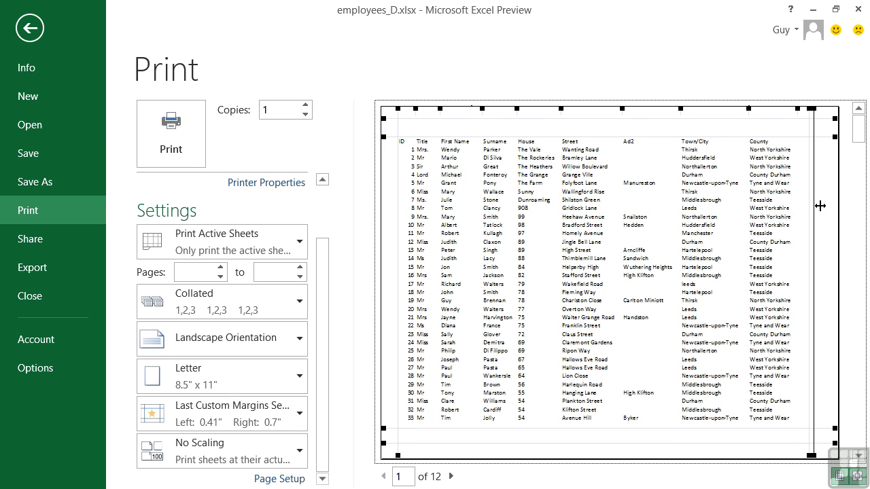
drag(828, 207, 830, 208)
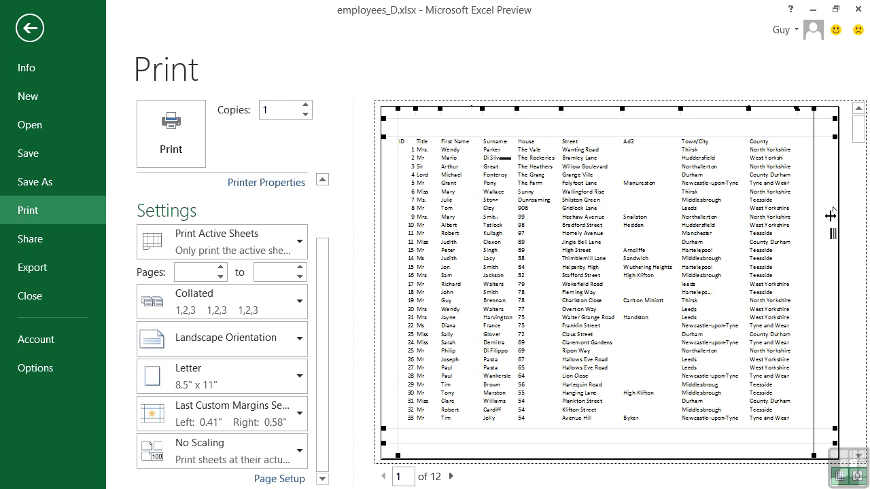
mouse_move(397, 109)
mouse_down()
mouse_move(397, 132)
mouse_move(406, 114)
mouse_move(403, 124)
mouse_up()
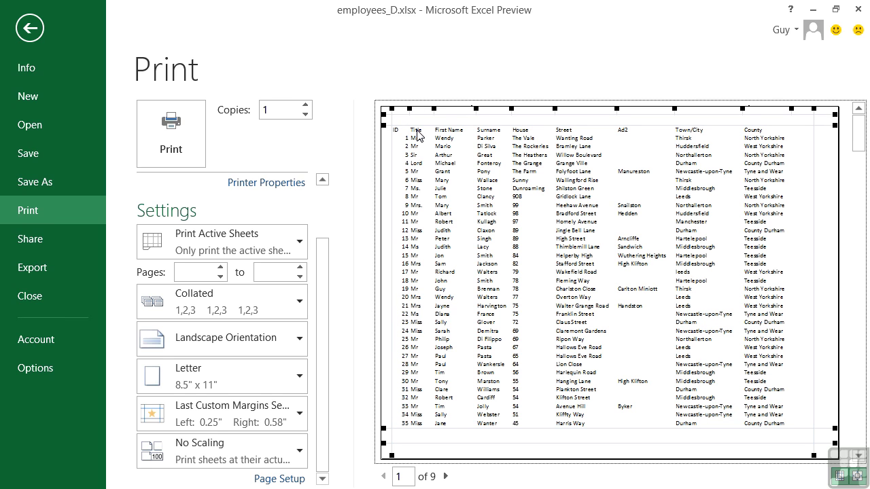
- Extend the printable area in the preview by moving the bottom margin to the footer guide and the top margin to the header guide
mouse_move(407, 444)
mouse_down()
mouse_move(406, 458)
mouse_move(411, 435)
mouse_up()
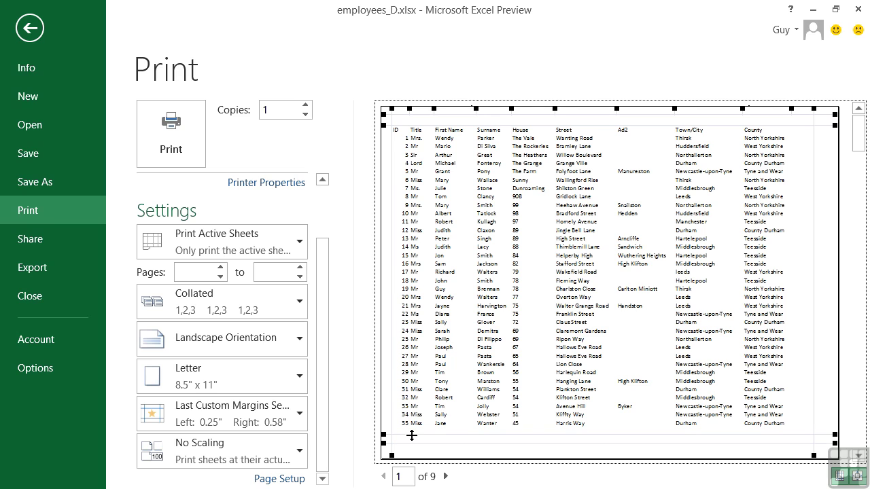
drag(411, 436, 412, 445)
drag(422, 127, 422, 114)
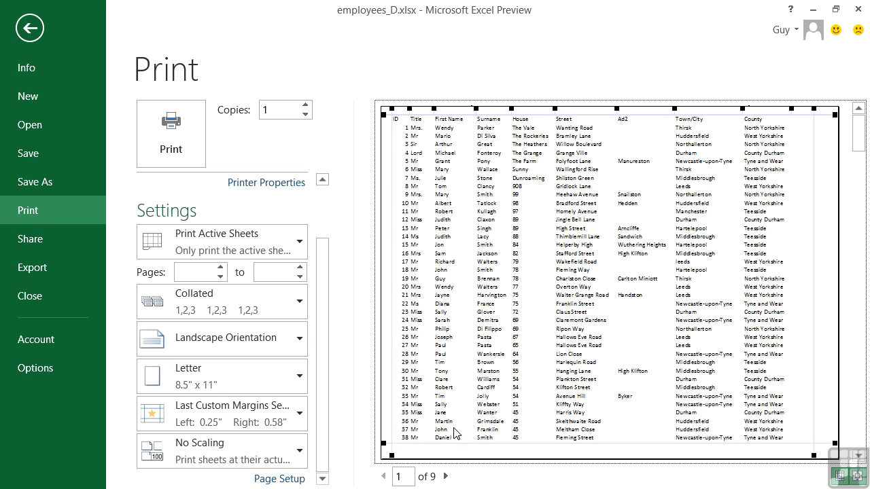
- Hide and redisplay the margin guides, and narrow the Ad2 column in the preview so the Postcode column fits on page 1
click(836, 476)
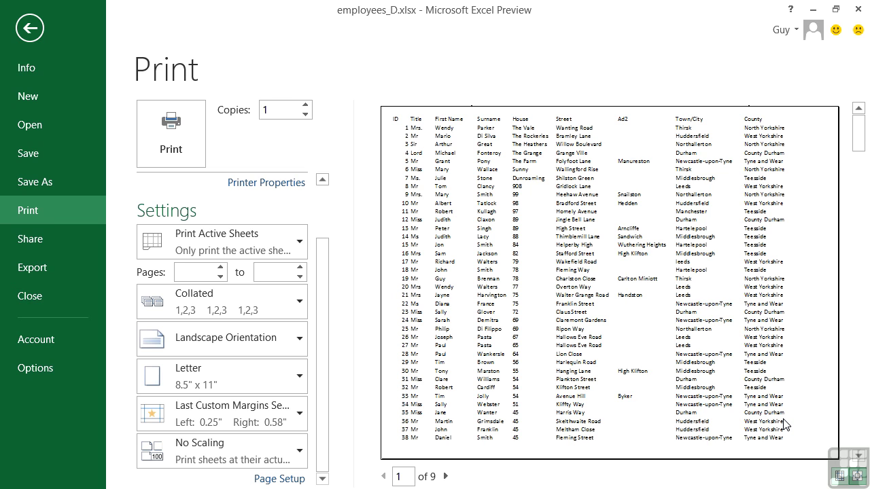
click(840, 478)
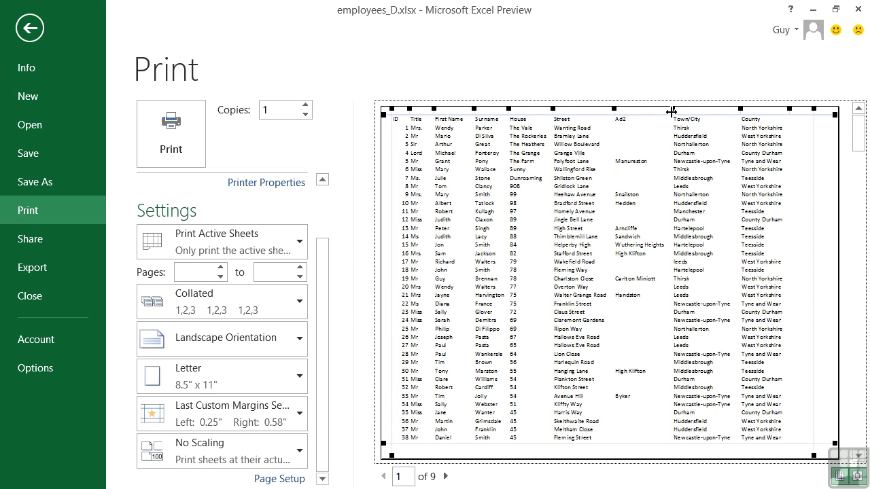
drag(673, 109, 665, 109)
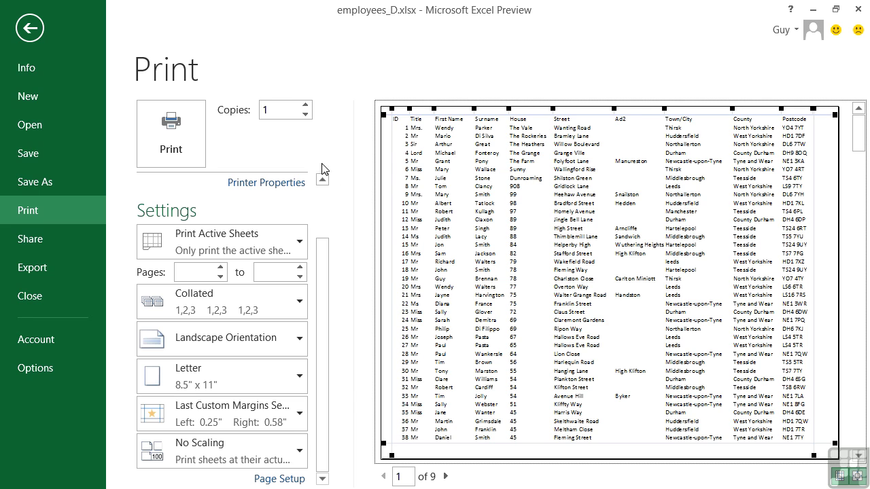
click(323, 199)
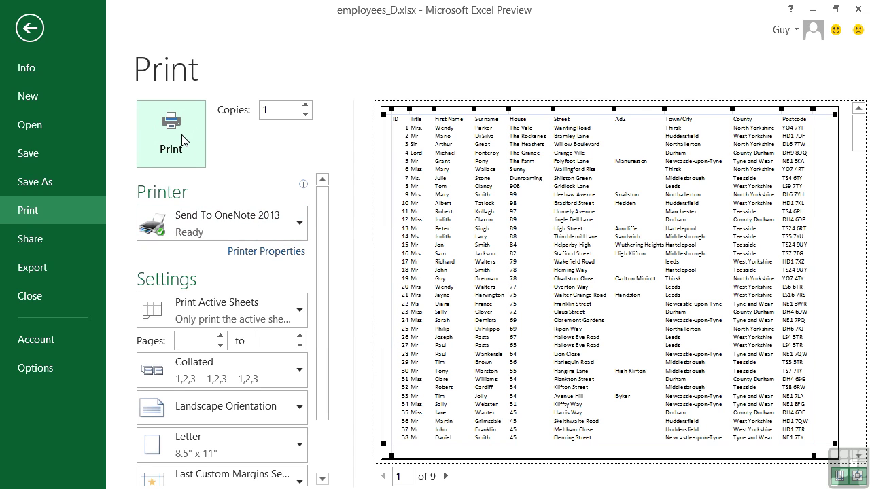
scroll(317, 313, down, 1)
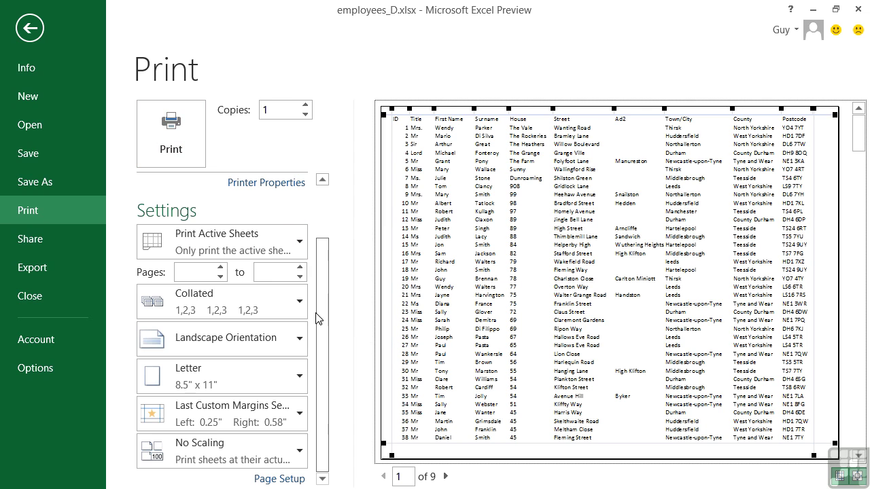